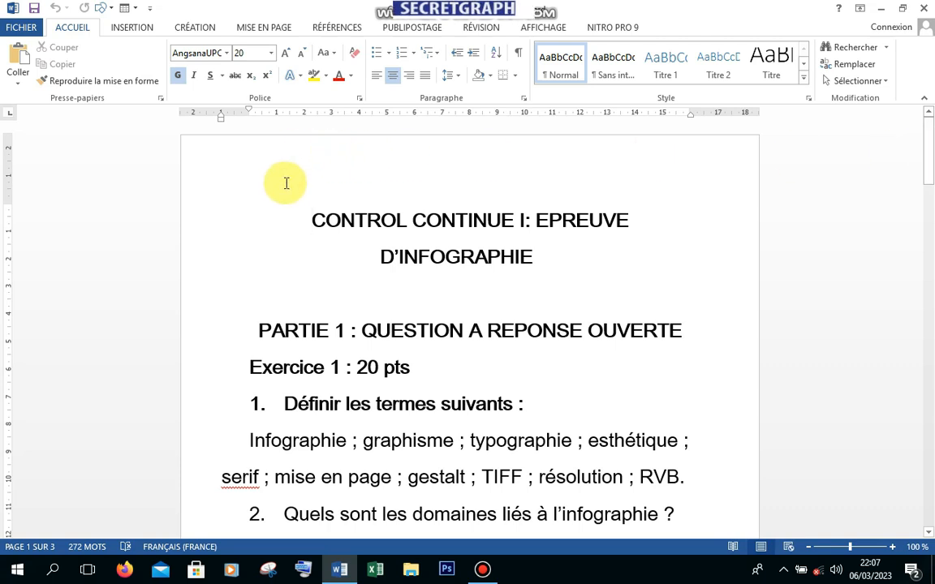
{"action": "left_click", "coordinate": [324, 193]}
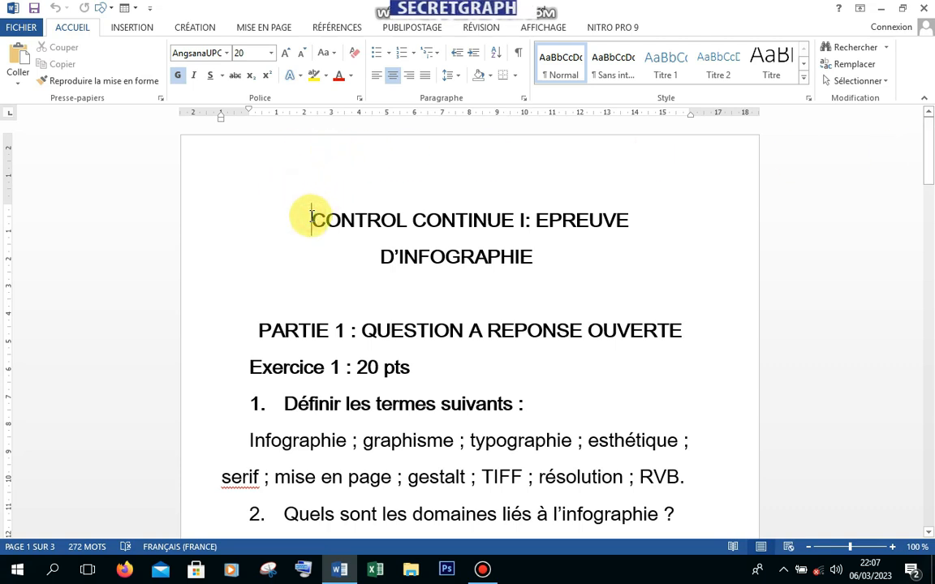
{"action": "left_click", "coordinate": [312, 216]}
{"action": "left_click_drag", "start_coordinate": [930, 154], "coordinate": [892, 446]}
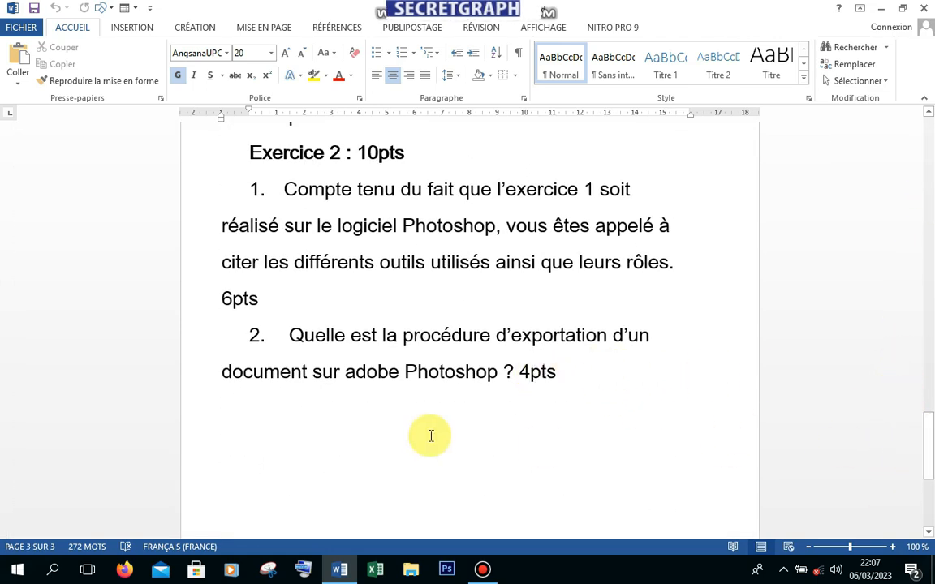
{"action": "left_click", "coordinate": [567, 374]}
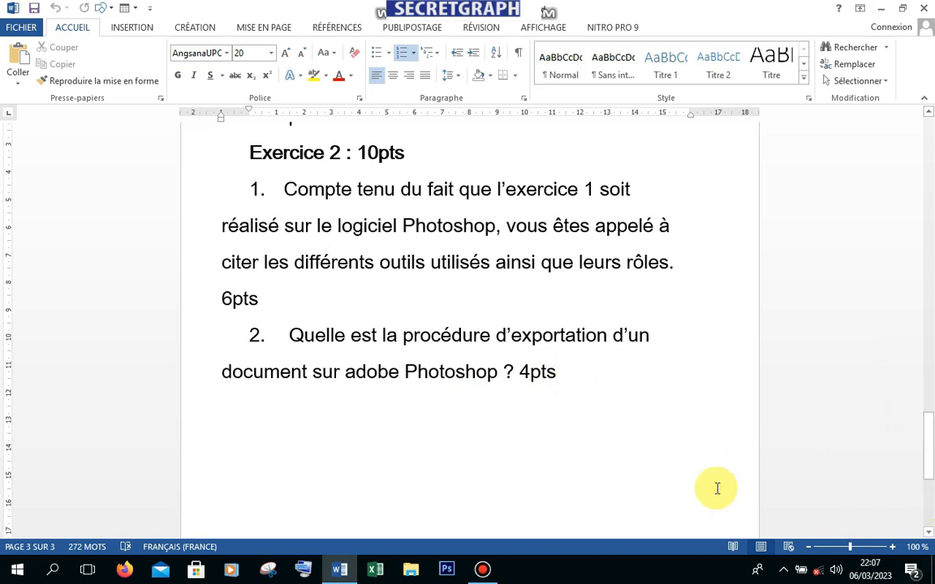
{"action": "key", "text": "Return"}
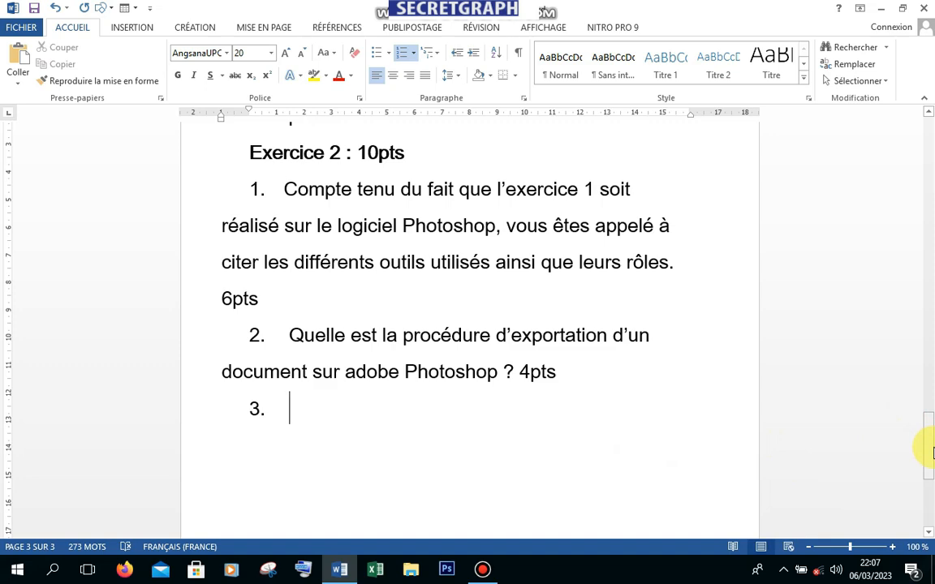
{"action": "key", "text": "BackSpace"}
{"action": "key", "text": "BackSpace"}
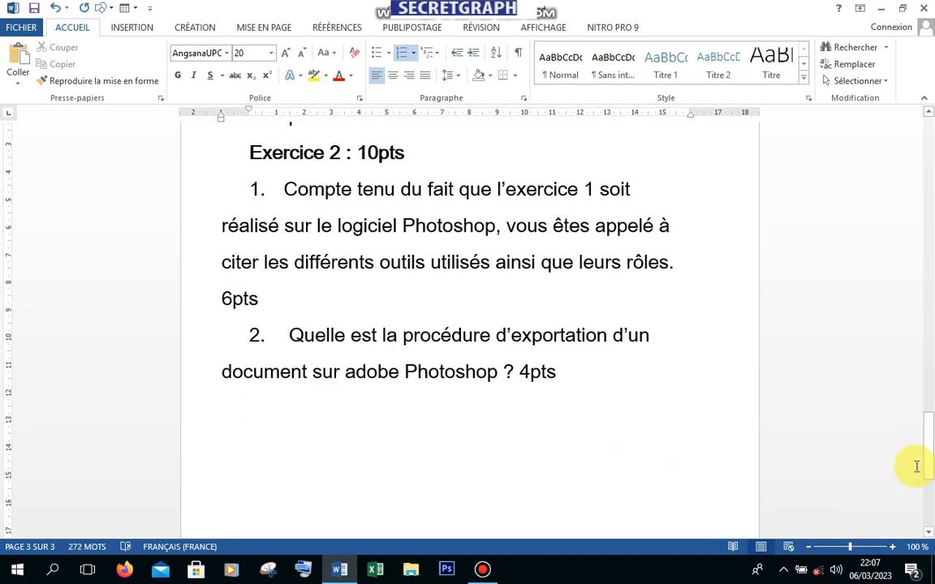
{"action": "left_click_drag", "start_coordinate": [929, 464], "coordinate": [763, 115]}
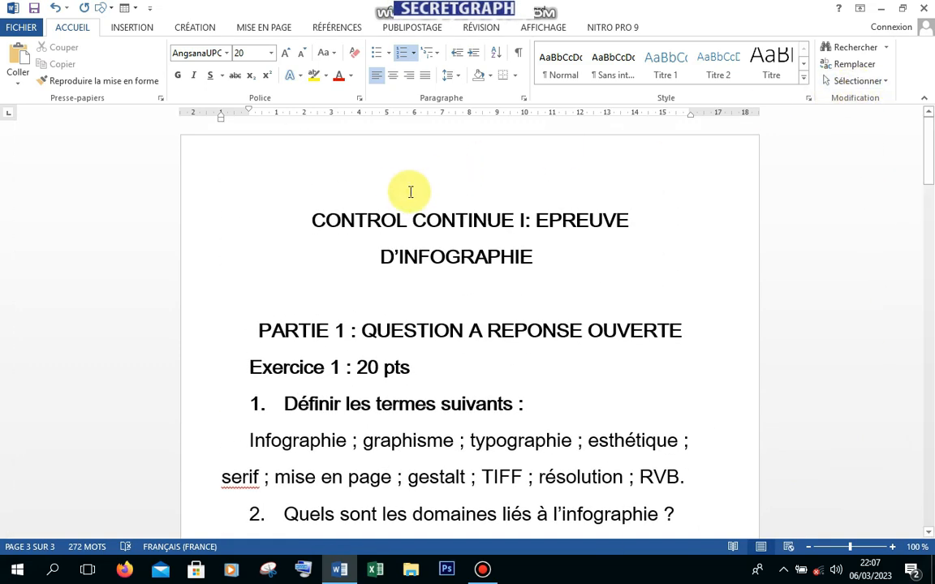
Insert an empty line above the document title and place a table of contents there using the predefined Table automatique 1.
{"action": "left_click", "coordinate": [313, 221]}
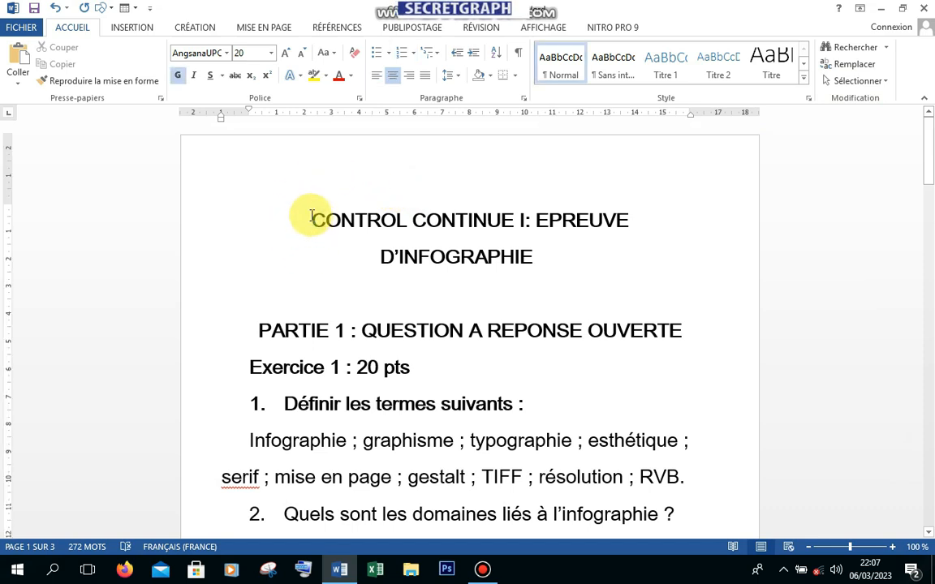
{"action": "key", "text": "Return"}
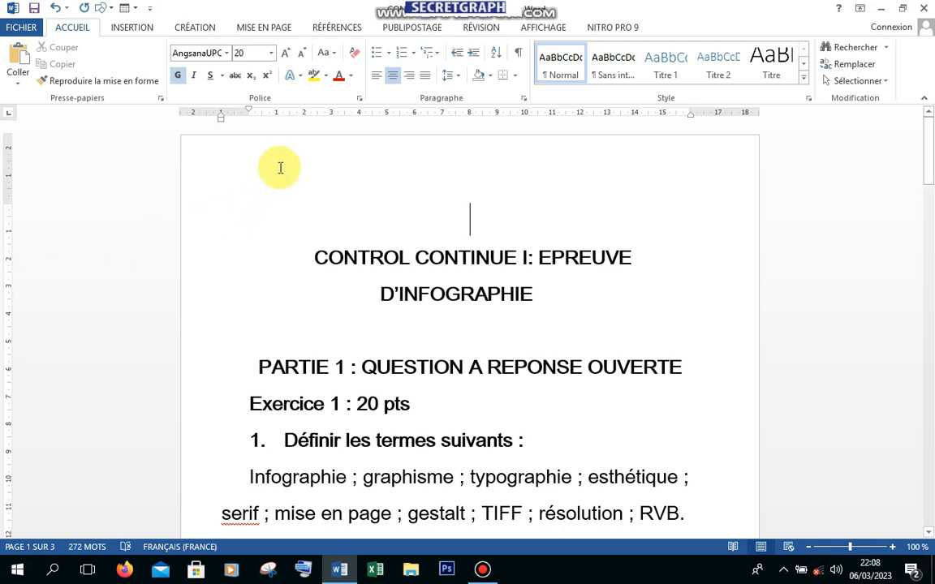
{"action": "left_click", "coordinate": [338, 29]}
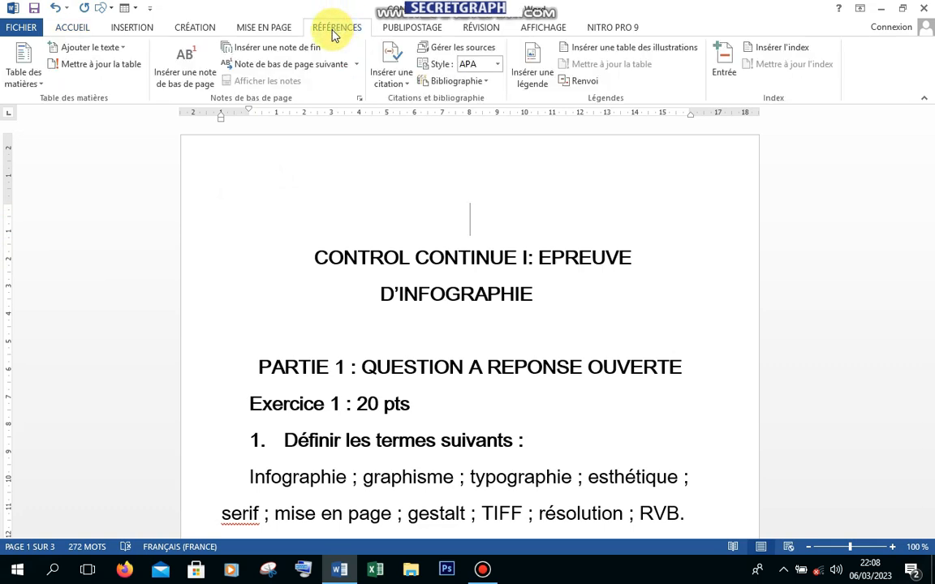
{"action": "left_click", "coordinate": [33, 77]}
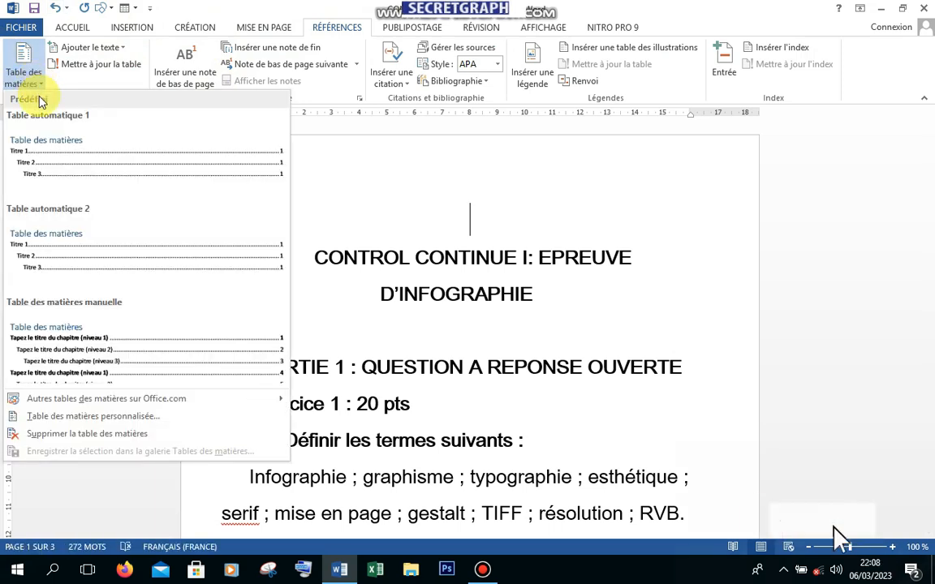
{"action": "left_click", "coordinate": [57, 167]}
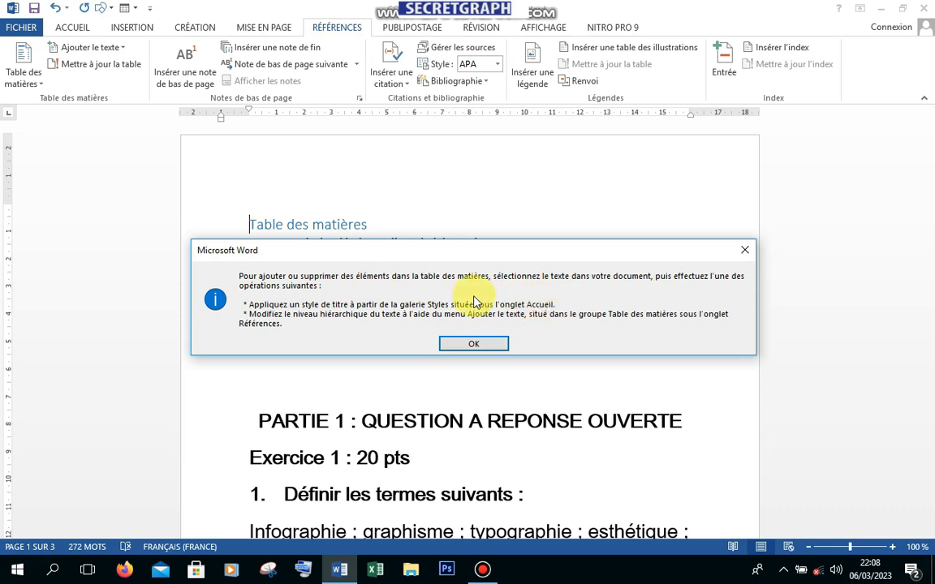
{"action": "left_click", "coordinate": [468, 347]}
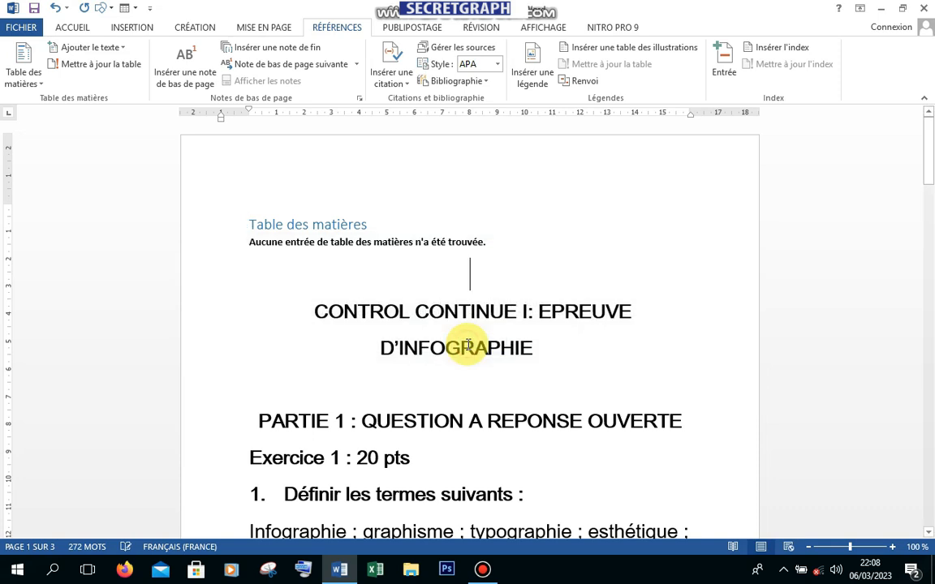
{"action": "left_click", "coordinate": [318, 243]}
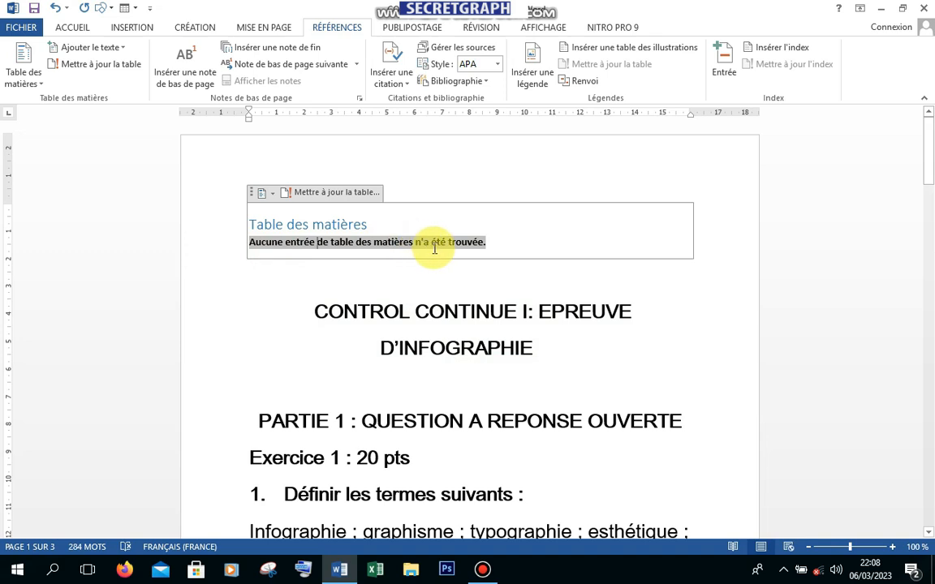
{"action": "left_click", "coordinate": [489, 242]}
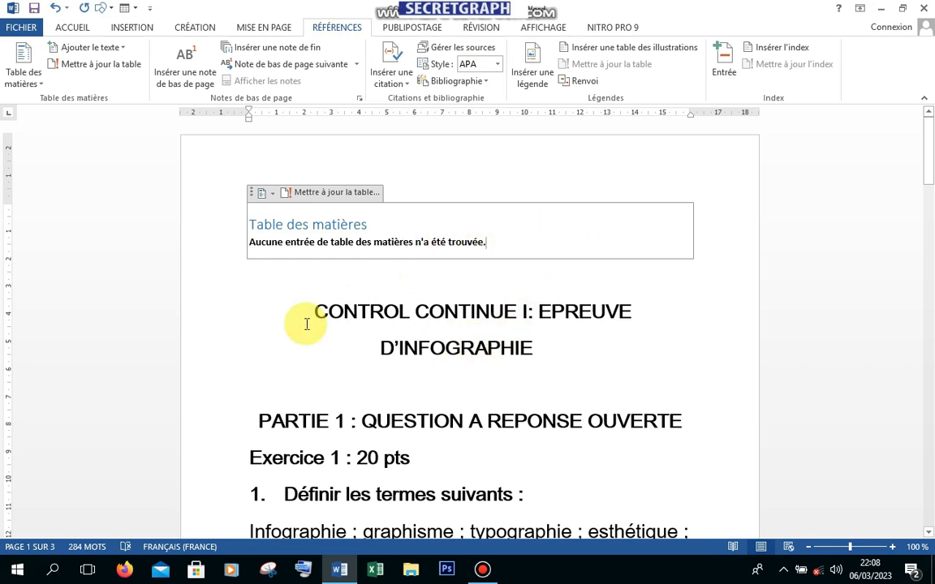
Add the title "CONTROL CONTINUE I: EPREUVE D'INFOGRAPHIE" to the table of contents as Niveau 1 and update the table.
{"action": "left_click_drag", "start_coordinate": [313, 312], "coordinate": [500, 340]}
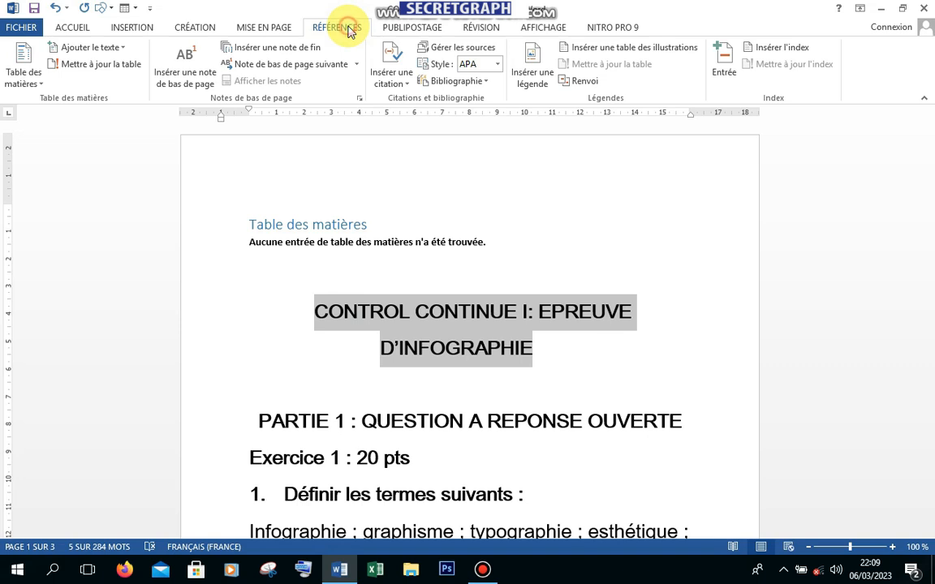
{"action": "left_click", "coordinate": [102, 46]}
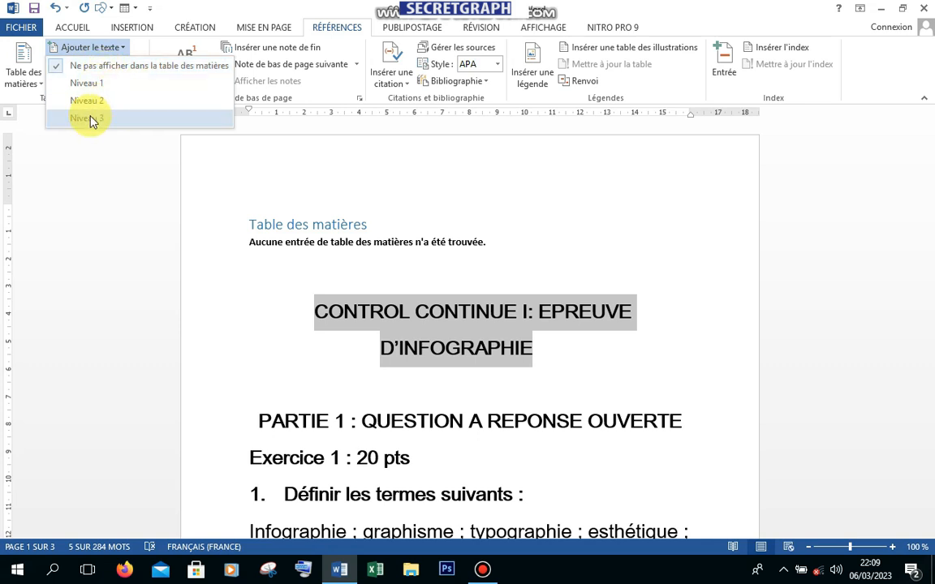
{"action": "left_click", "coordinate": [148, 84]}
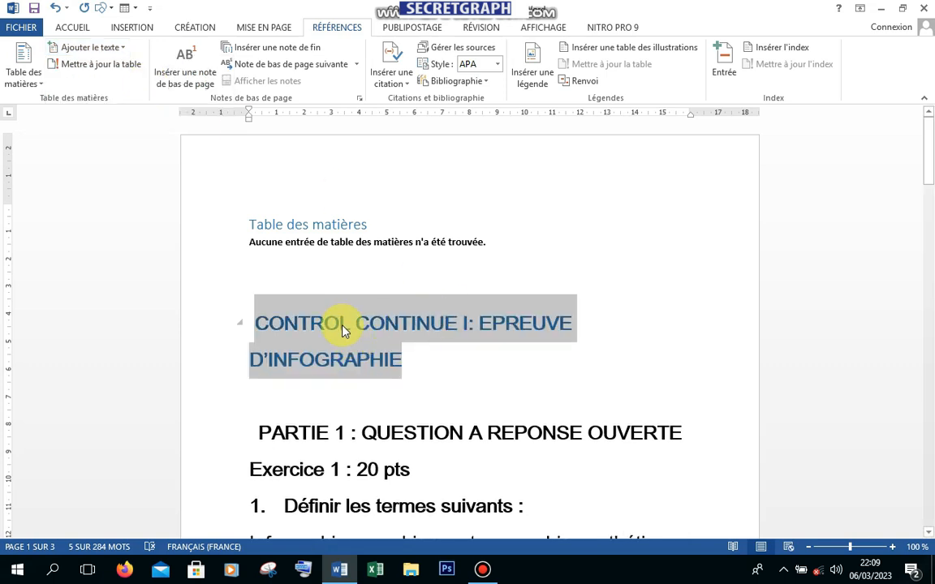
{"action": "left_click", "coordinate": [342, 330]}
{"action": "left_click", "coordinate": [361, 235]}
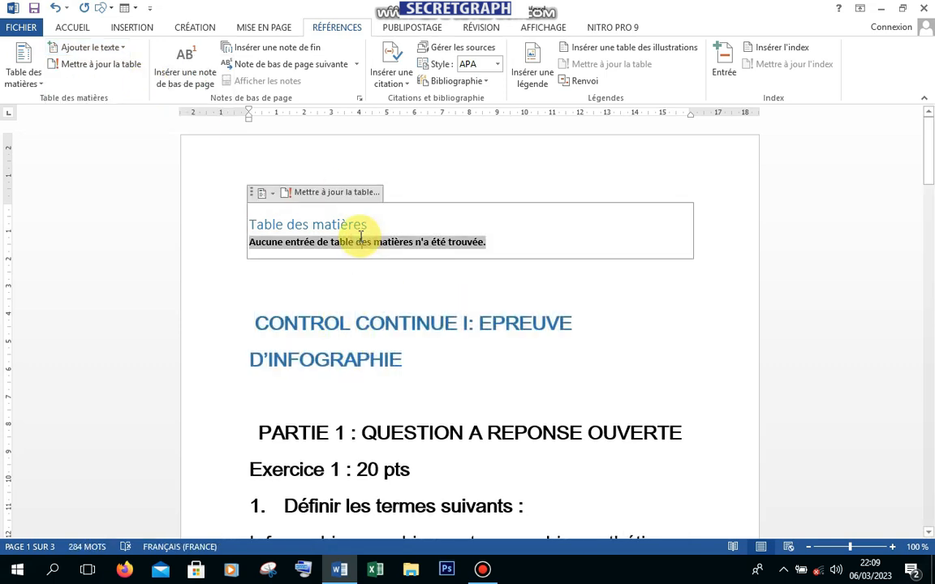
{"action": "left_click", "coordinate": [322, 193]}
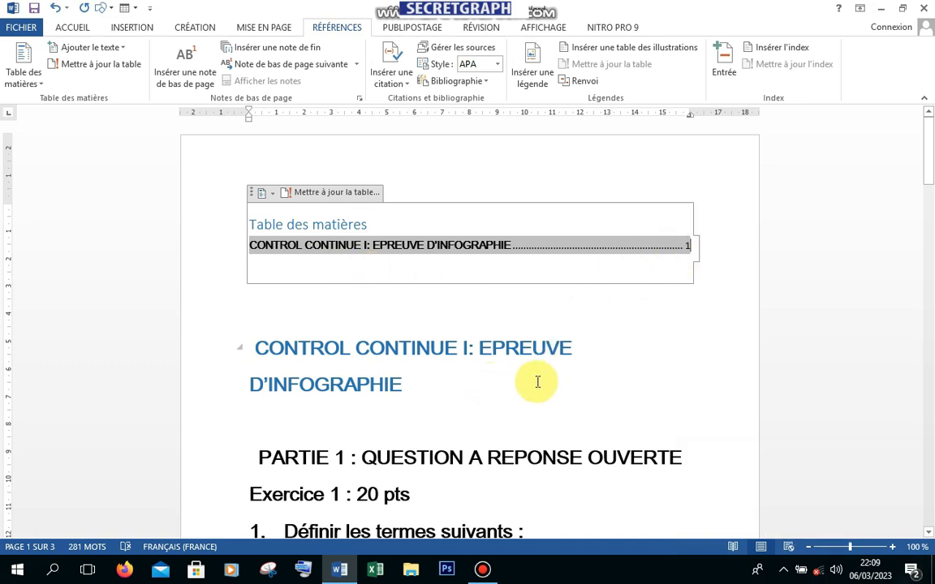
Assign Niveau 2 to the heading "PARTIE 1 : QUESTION A REPONSE OUVERTE" and Niveau 3 to "Exercice 1 : 20 pts" for the table of contents.
{"action": "scroll", "coordinate": [523, 408], "scroll_direction": "down", "scroll_amount": 1}
{"action": "scroll", "coordinate": [523, 407], "scroll_direction": "down", "scroll_amount": 2}
{"action": "left_click_drag", "start_coordinate": [256, 281], "coordinate": [690, 282]}
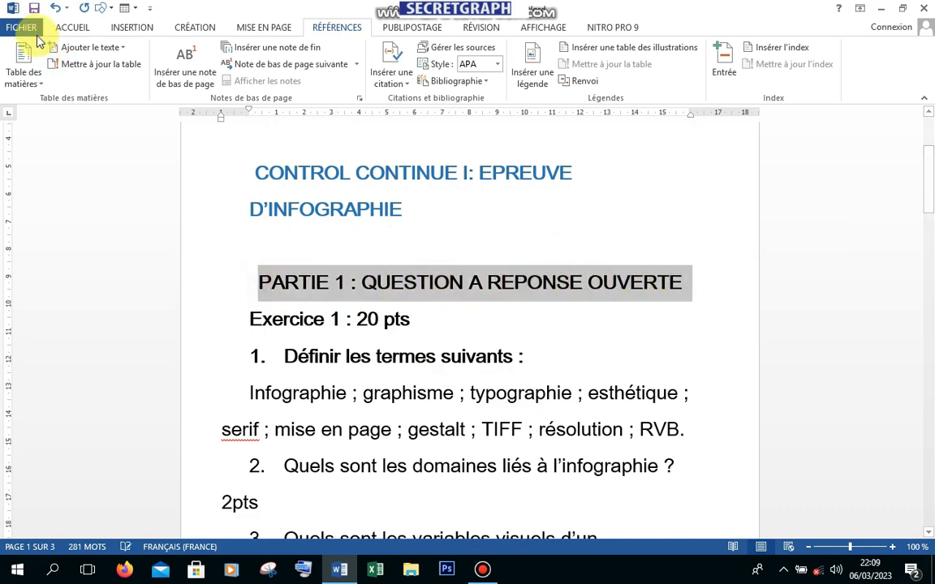
{"action": "left_click", "coordinate": [111, 48]}
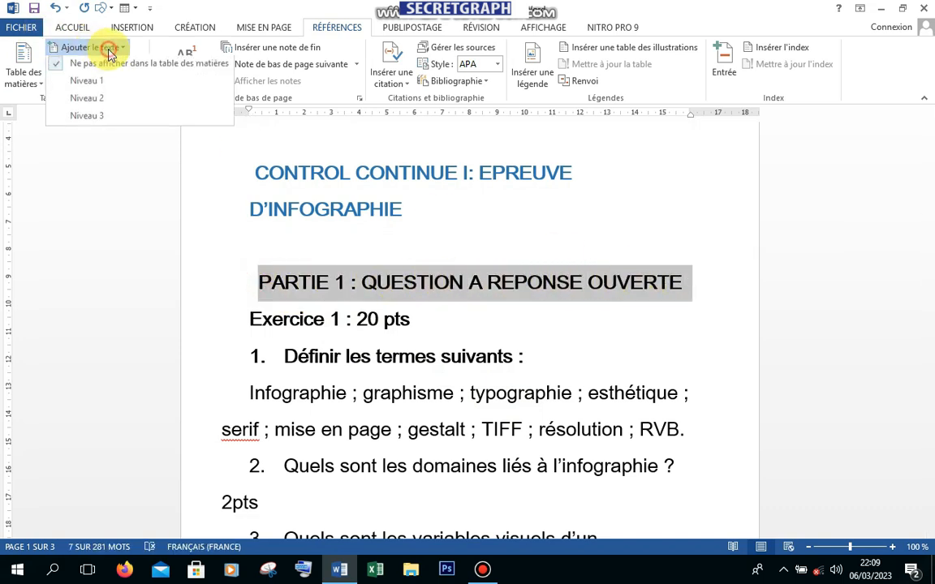
{"action": "left_click", "coordinate": [101, 103]}
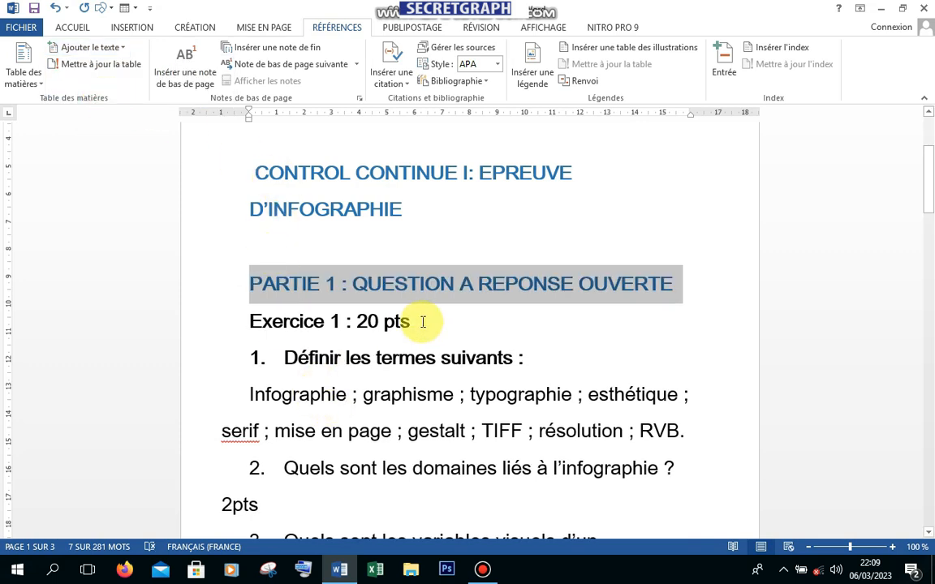
{"action": "left_click_drag", "start_coordinate": [436, 321], "coordinate": [216, 323]}
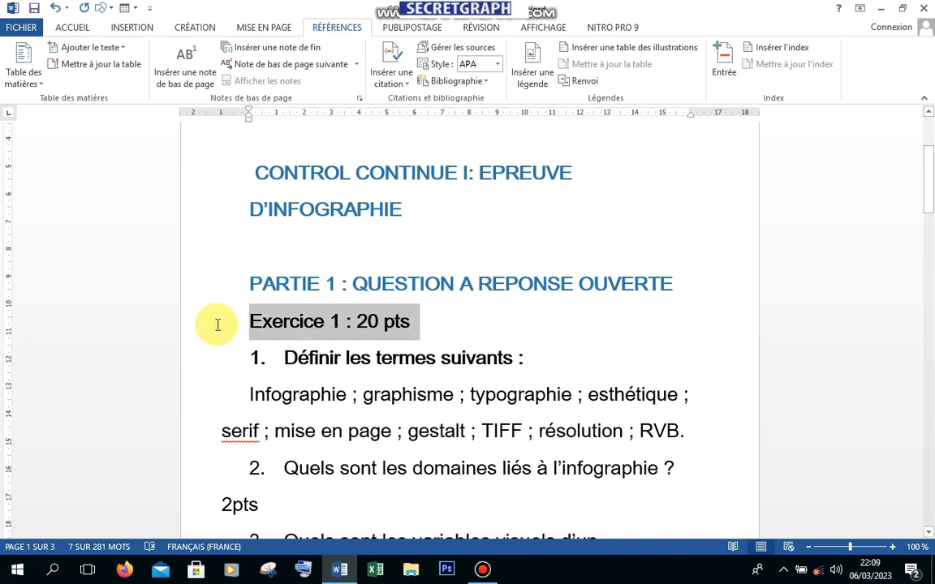
{"action": "left_click", "coordinate": [114, 47]}
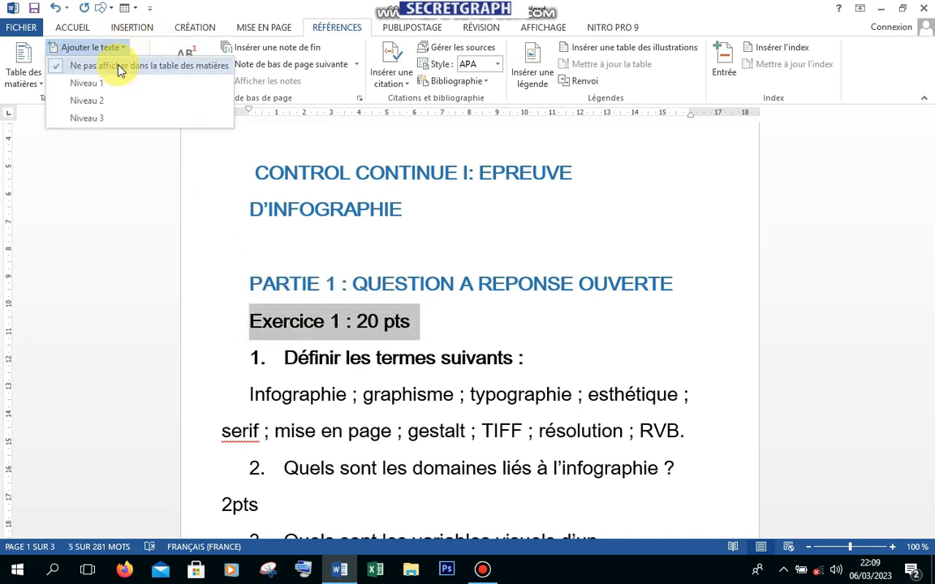
{"action": "left_click", "coordinate": [109, 119]}
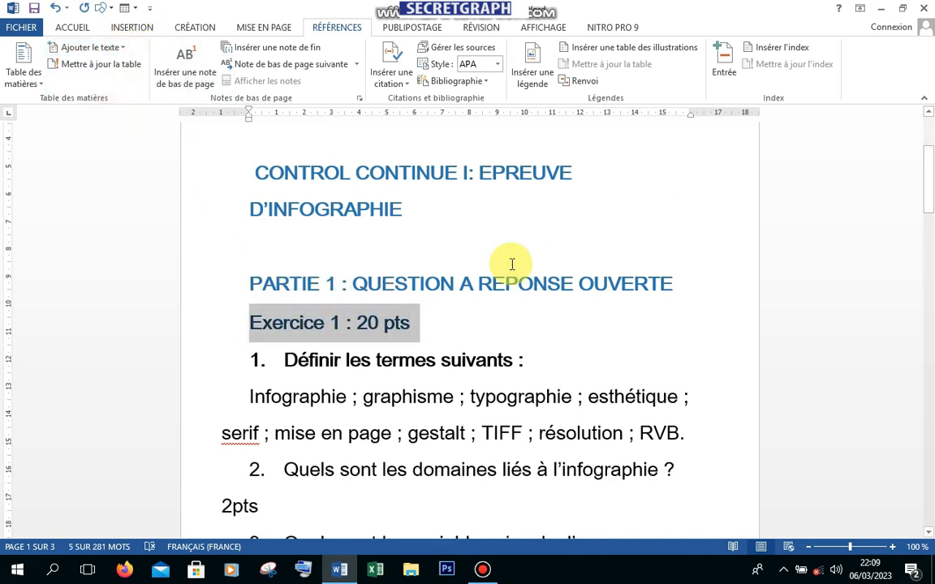
{"action": "left_click", "coordinate": [533, 280]}
Assign Niveau 3 to the heading "Exercice 2 : 10pts" on page 3 for the table of contents.
{"action": "left_click_drag", "start_coordinate": [929, 175], "coordinate": [223, 355]}
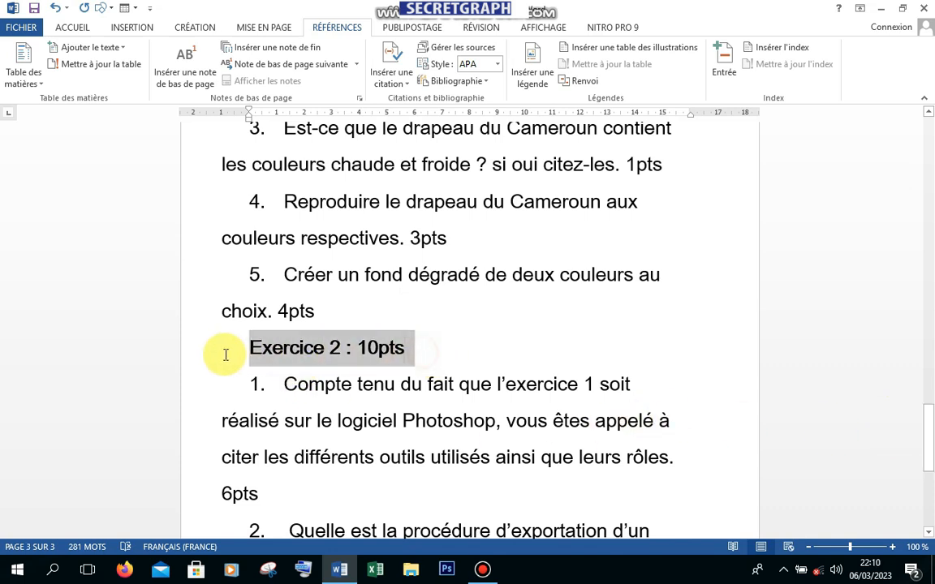
{"action": "left_click", "coordinate": [109, 47]}
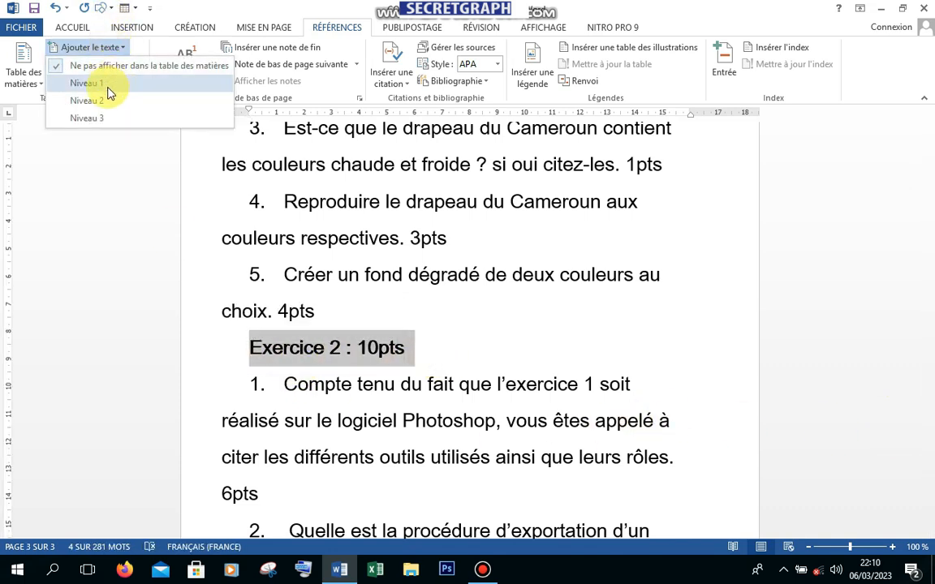
{"action": "left_click", "coordinate": [103, 120]}
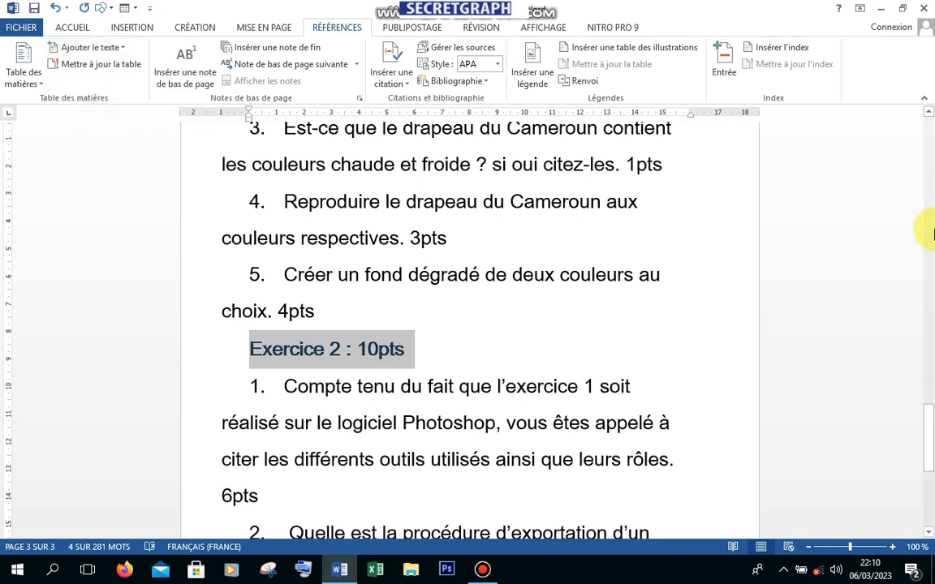
Assign Niveau 2 to "PARTIE II : INFOGRAPHIE AU QUOTIDIEN" and Niveau 3 to "Exercice1 : 10pts" below it for the table of contents.
{"action": "left_click_drag", "start_coordinate": [931, 412], "coordinate": [902, 281]}
{"action": "left_click_drag", "start_coordinate": [261, 323], "coordinate": [626, 323]}
{"action": "left_click", "coordinate": [94, 49]}
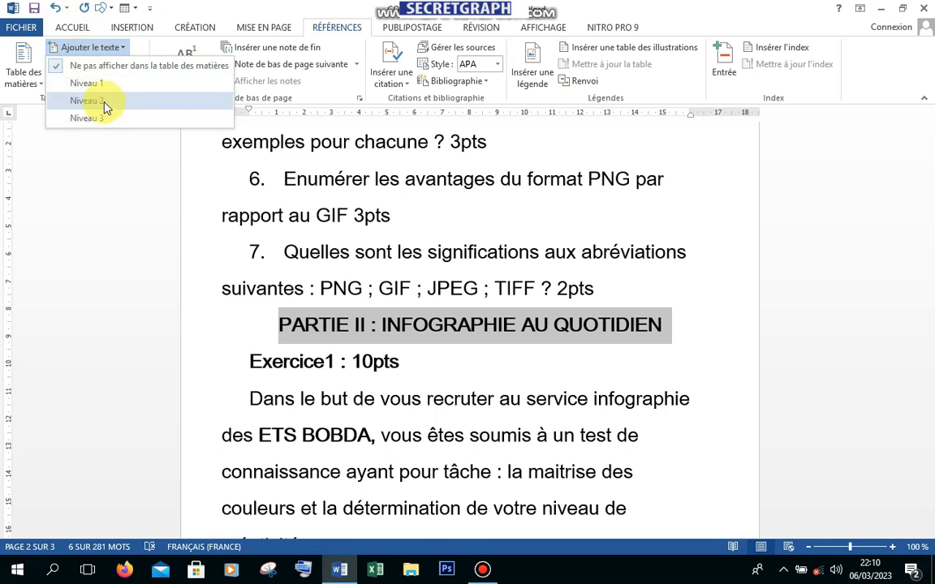
{"action": "left_click", "coordinate": [104, 99]}
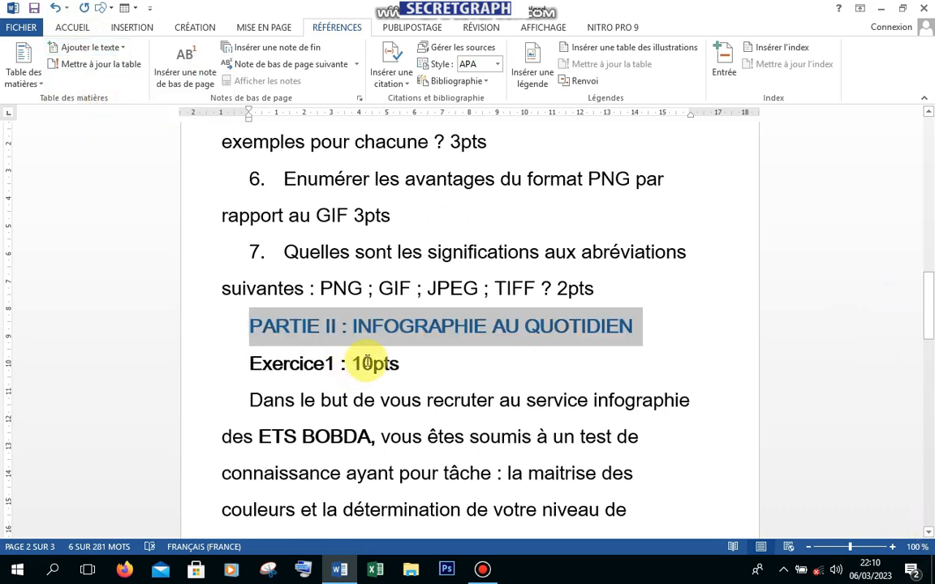
{"action": "left_click_drag", "start_coordinate": [413, 364], "coordinate": [186, 363]}
{"action": "left_click", "coordinate": [87, 47]}
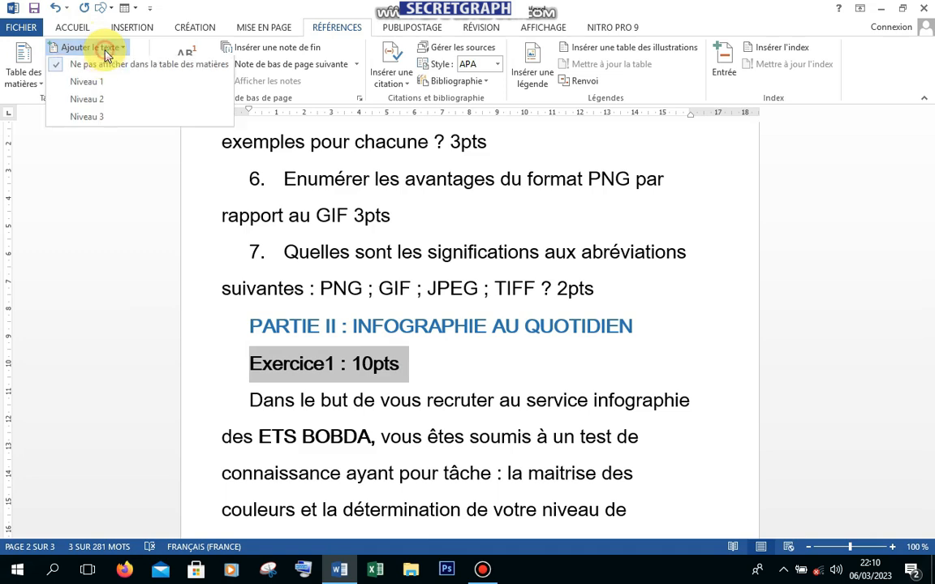
{"action": "left_click", "coordinate": [91, 118]}
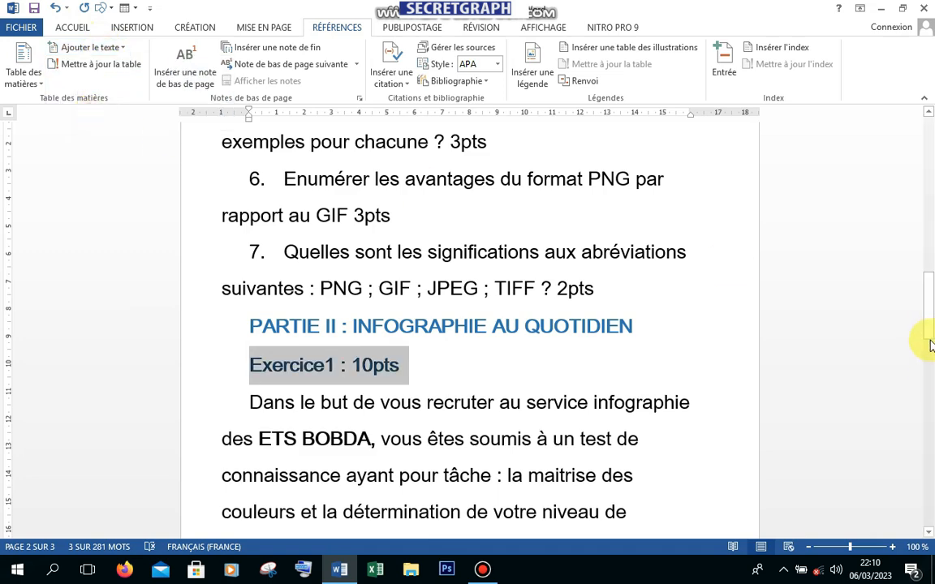
Update the entire table of contents at the document's start, including its entries as well as the page numbers.
{"action": "mouse_move", "coordinate": [929, 314]}
{"action": "left_mouse_down"}
{"action": "mouse_move", "coordinate": [921, 219]}
{"action": "mouse_move", "coordinate": [910, 202]}
{"action": "mouse_move", "coordinate": [903, 209]}
{"action": "mouse_move", "coordinate": [920, 308]}
{"action": "mouse_move", "coordinate": [910, 118]}
{"action": "left_mouse_up"}
{"action": "left_click", "coordinate": [403, 244]}
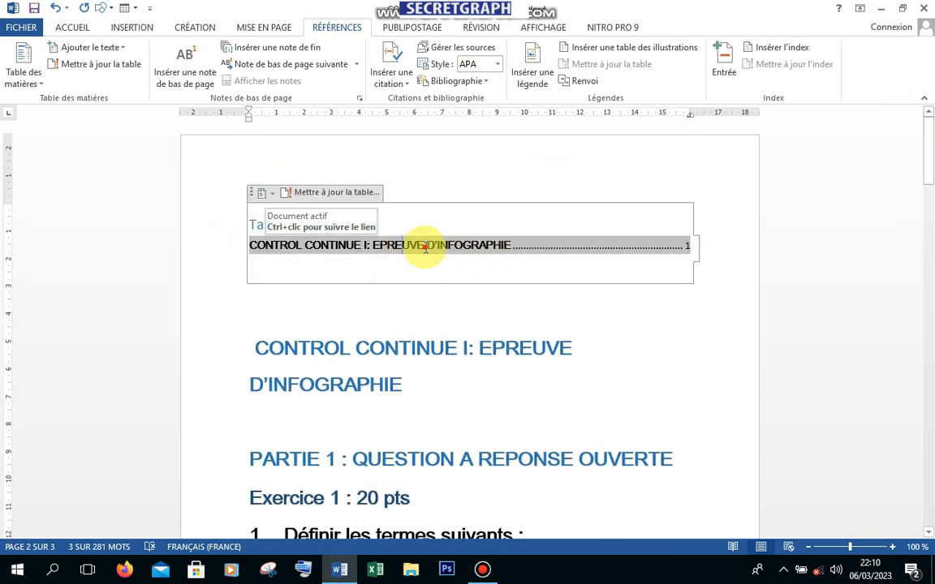
{"action": "left_click", "coordinate": [343, 195]}
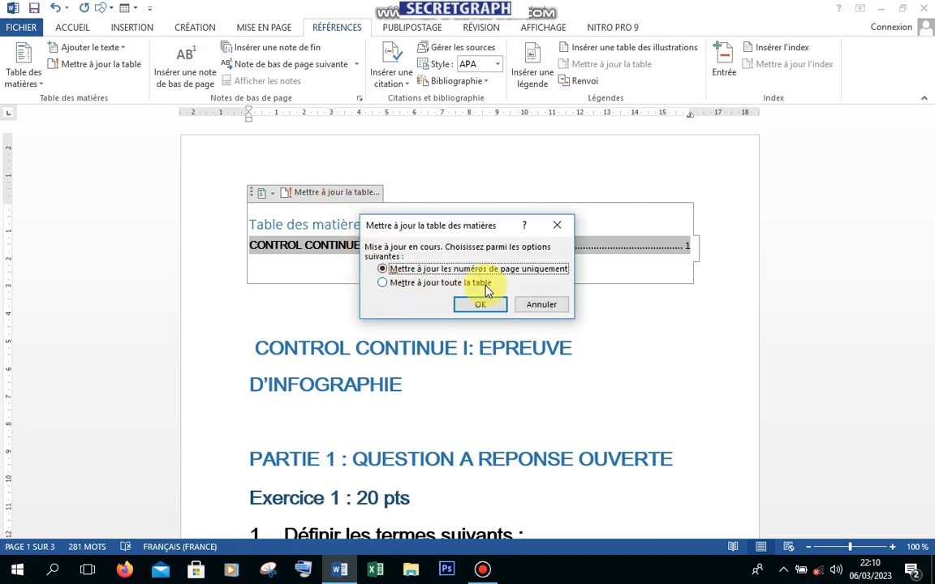
{"action": "left_click", "coordinate": [382, 283]}
{"action": "left_click", "coordinate": [478, 306]}
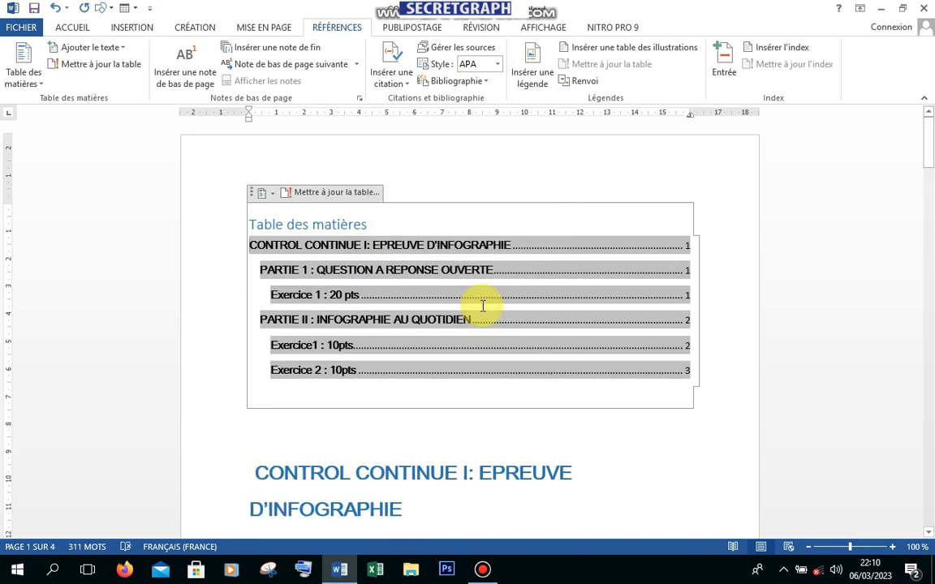